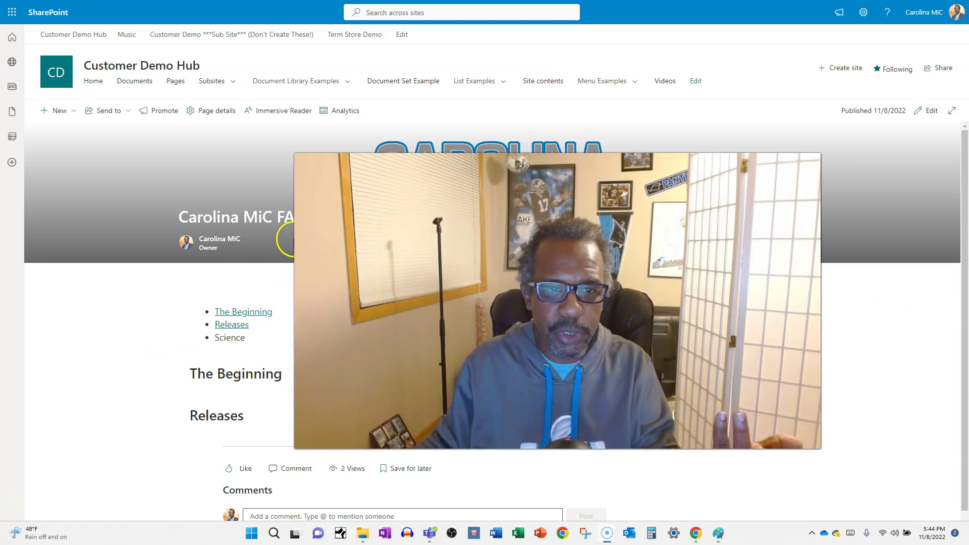
Save the Carolina MiC FAQ page as a page template and title it 'Most Awesome Template For'.
click(926, 111)
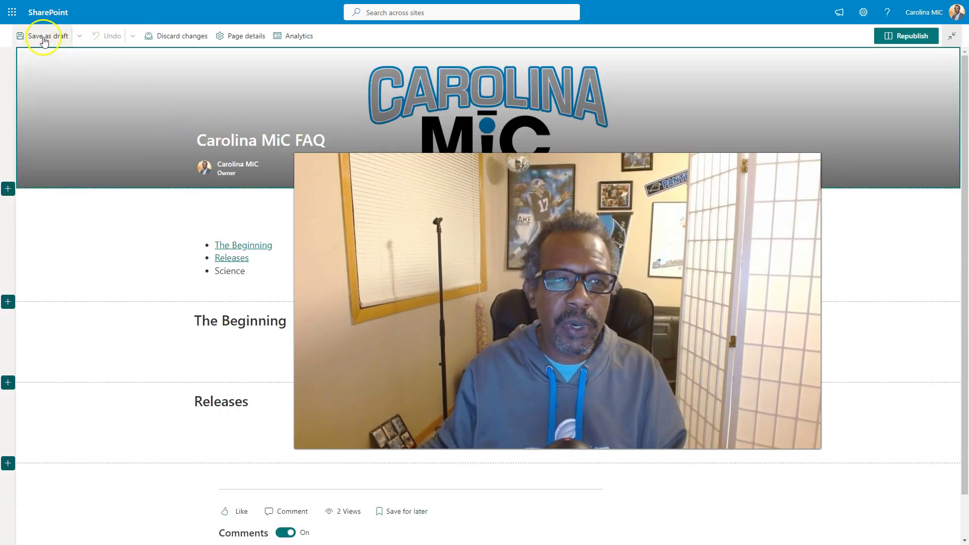
click(79, 36)
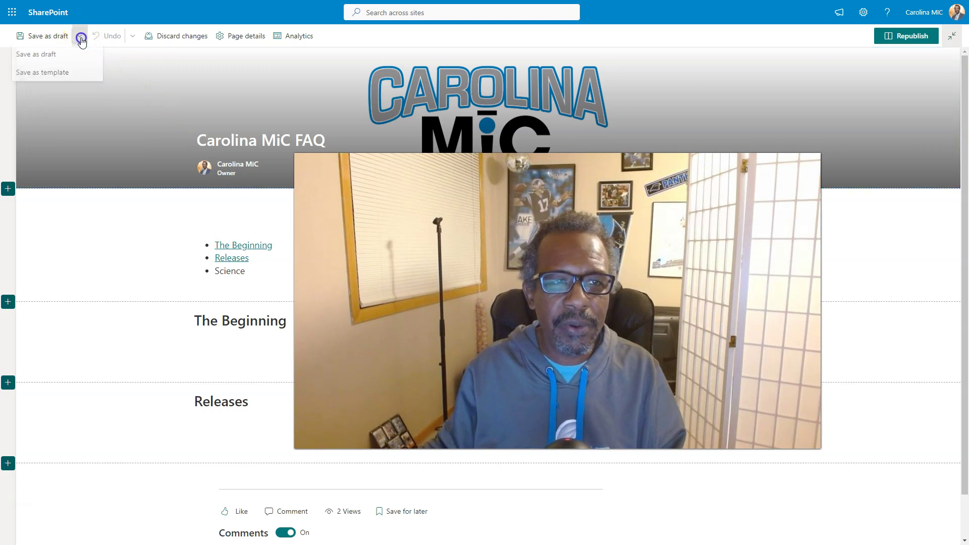
click(36, 78)
click(205, 132)
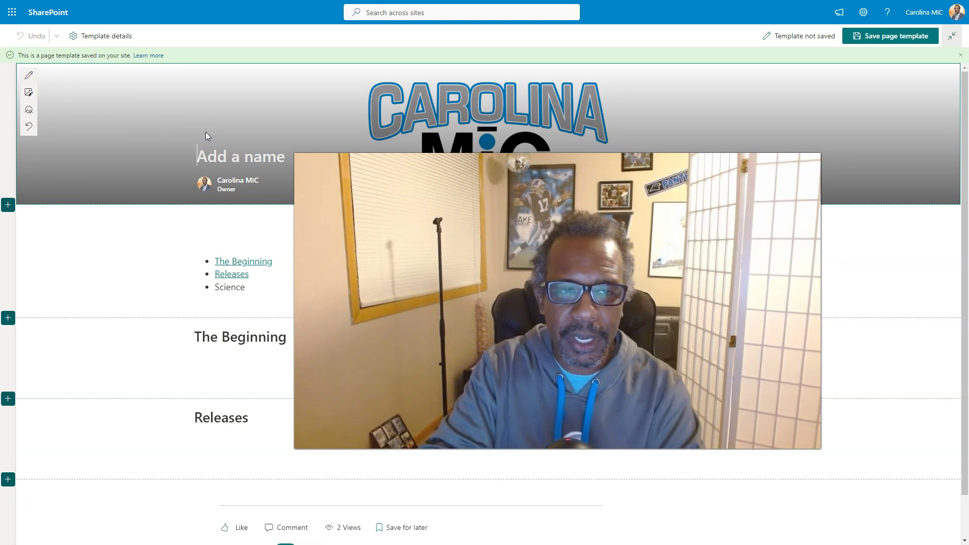
text(Most Aw)
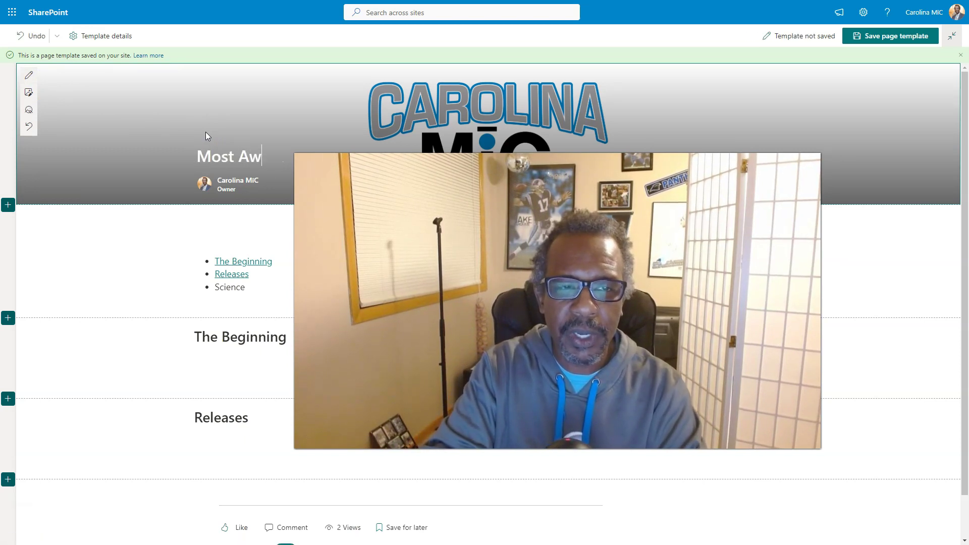
text(esome Template Ever)
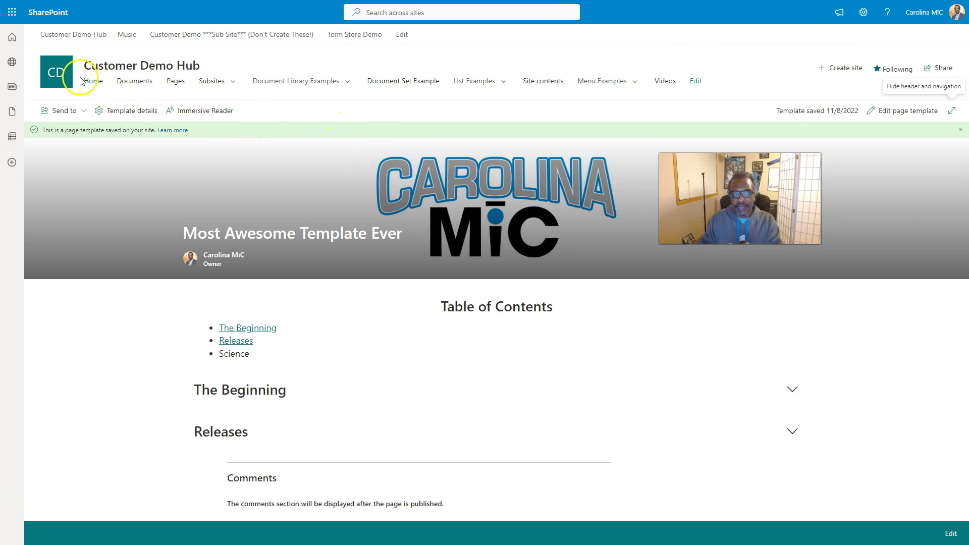
Open Carolina-MiC-FAQ.aspx from the site's Pages library and republish it.
click(57, 75)
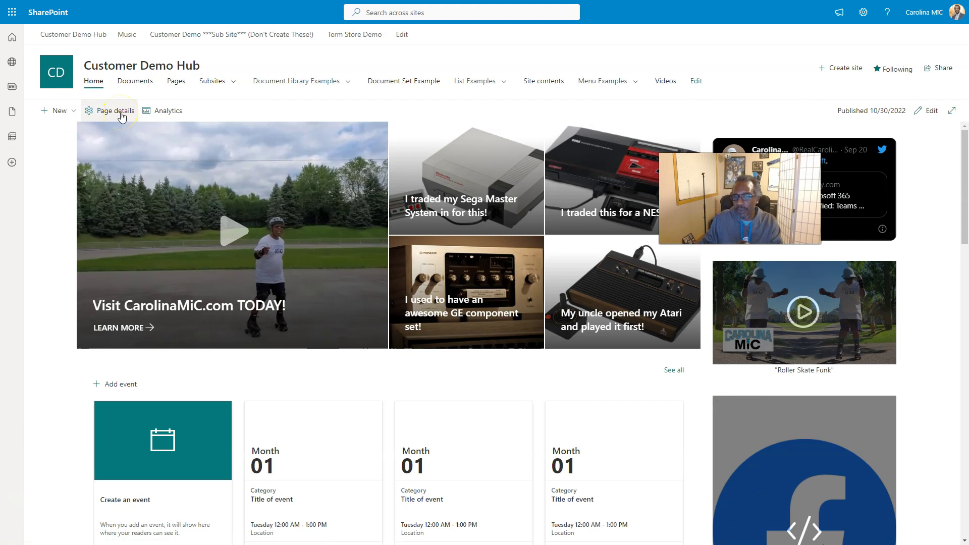
click(177, 82)
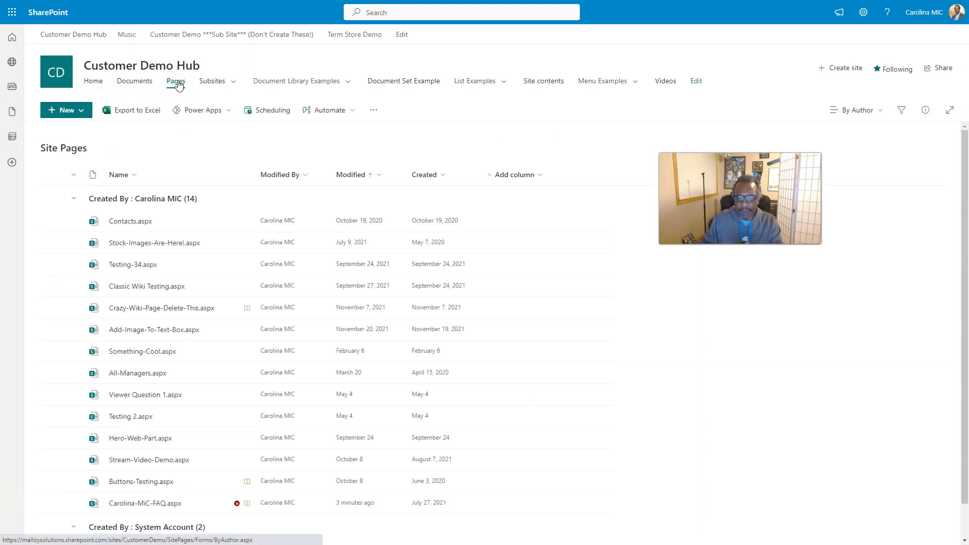
scroll(150, 308, down, 1)
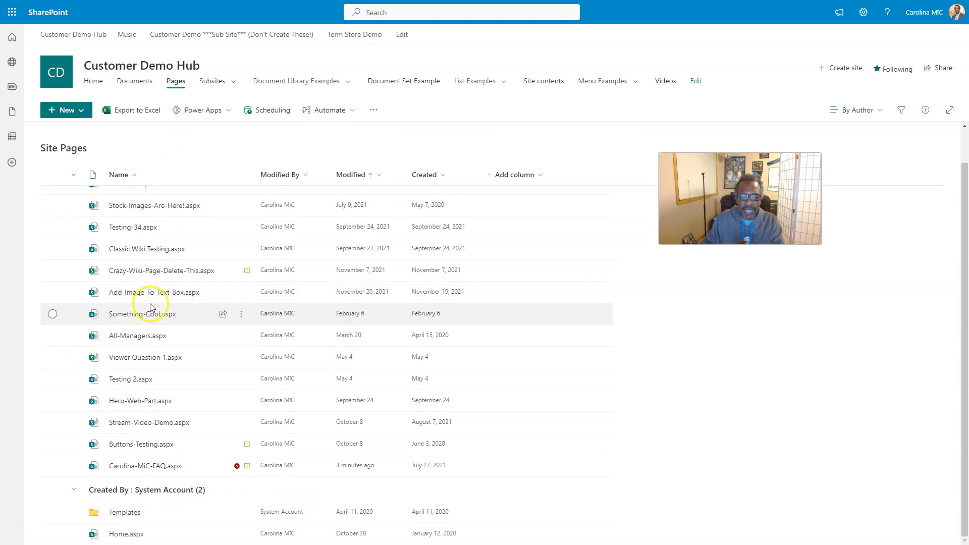
mouse_move(155, 470)
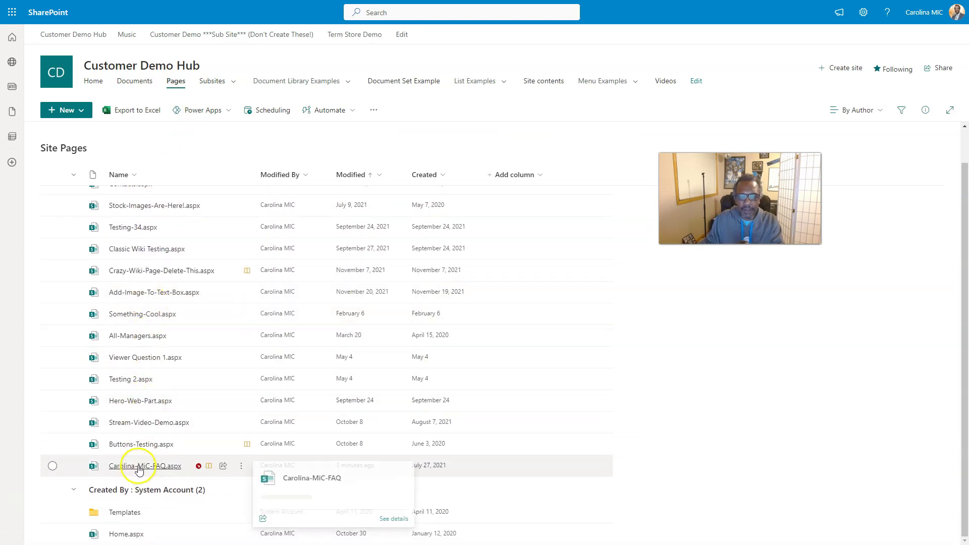
click(165, 465)
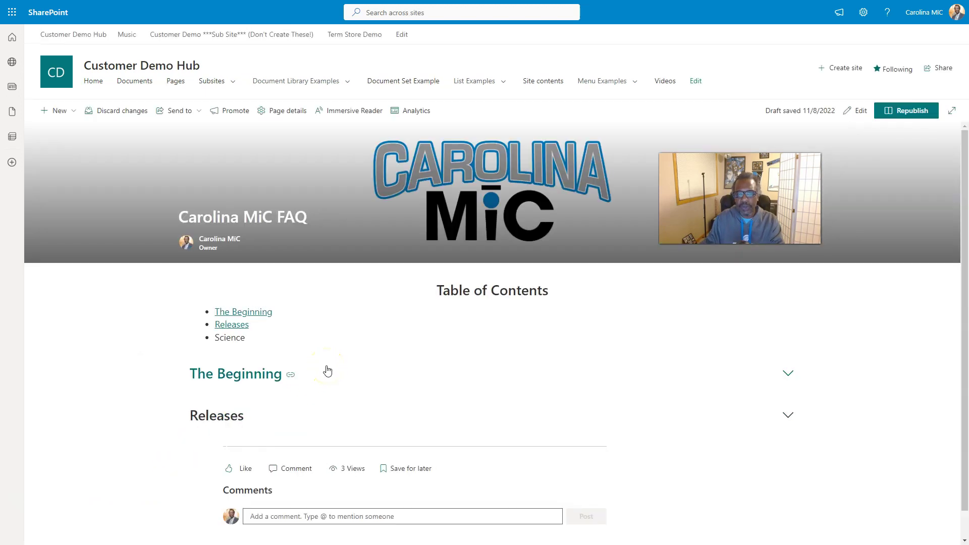
click(908, 113)
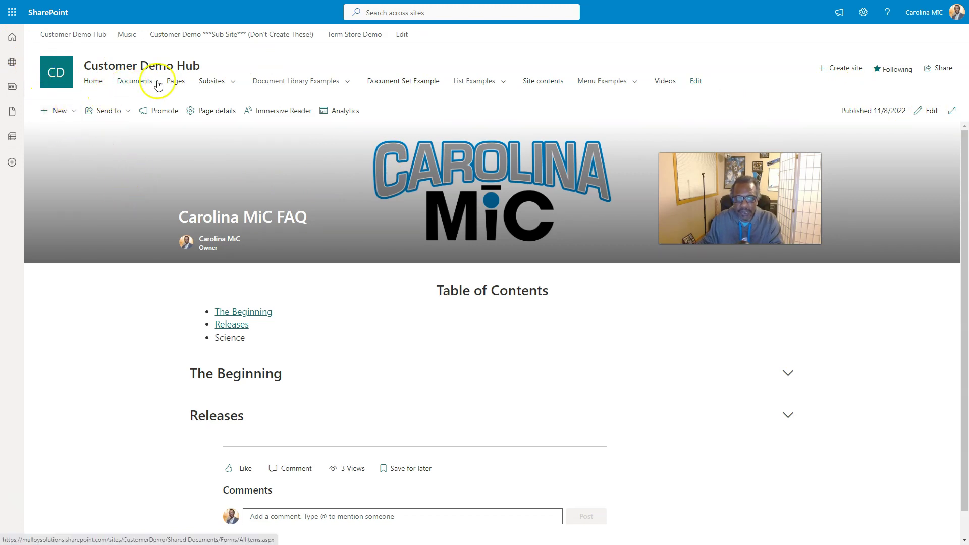
Open Add-Image-To-Text-Box.aspx from the Pages library and scroll through the page.
click(174, 84)
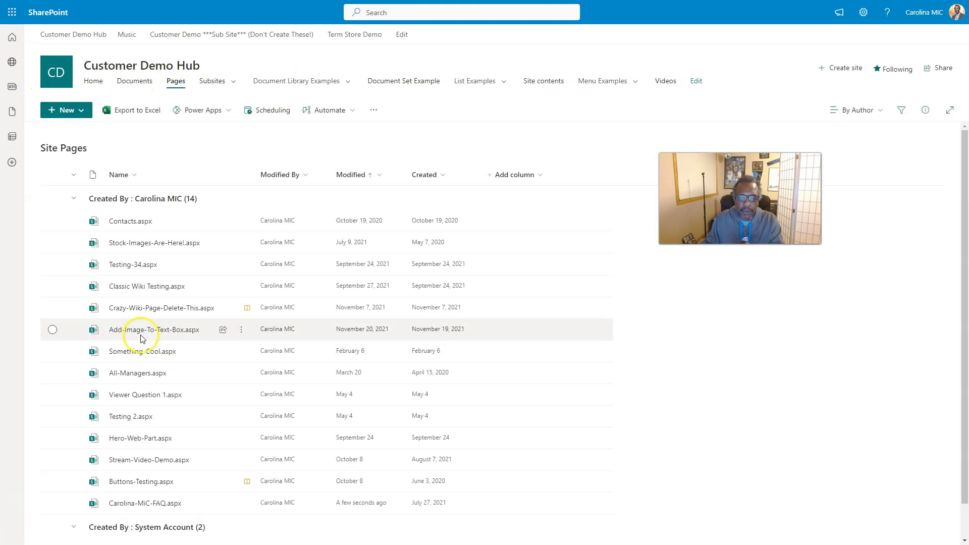
click(141, 335)
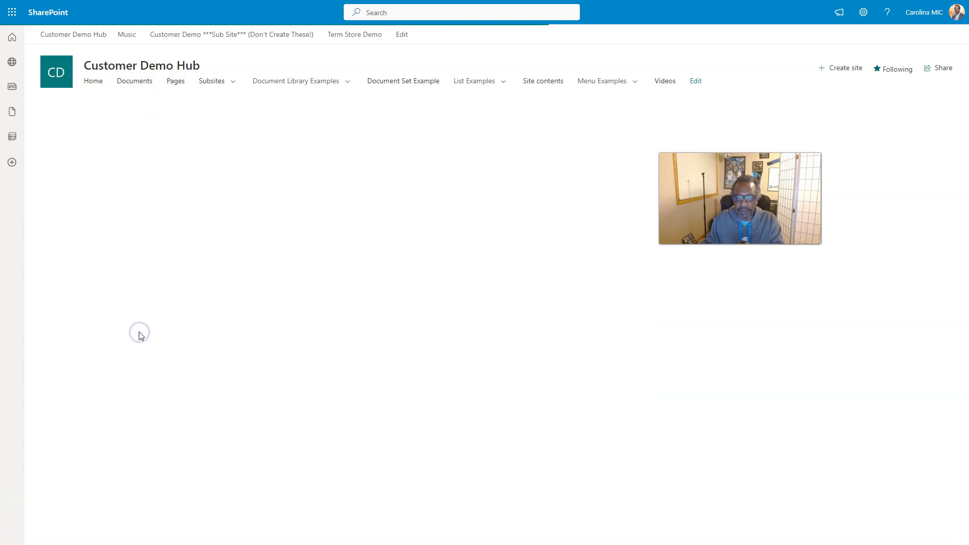
scroll(206, 346, down, 5)
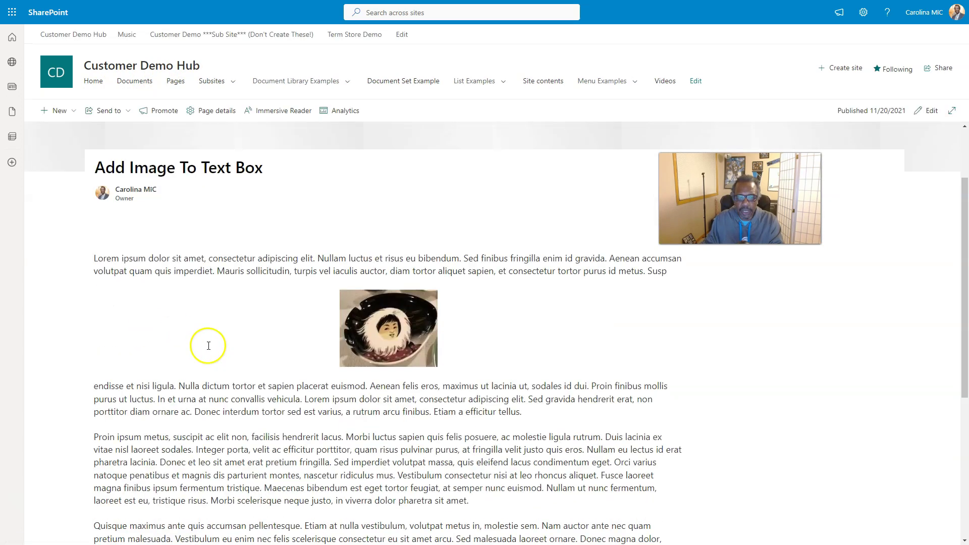
scroll(205, 341, up, 4)
scroll(199, 328, down, 1)
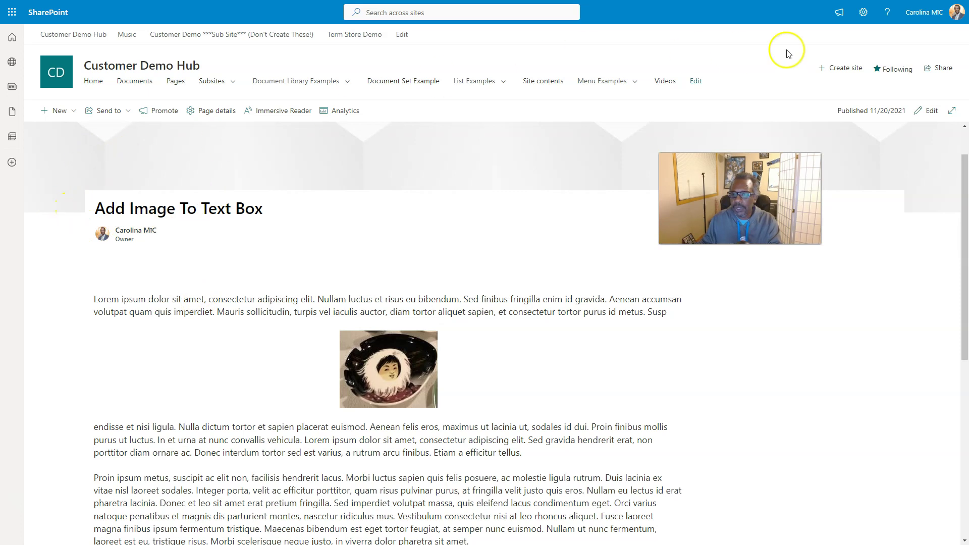
Edit the Add Image To Text Box page, then discard changes to restore its 11/20/2021 published version.
click(930, 110)
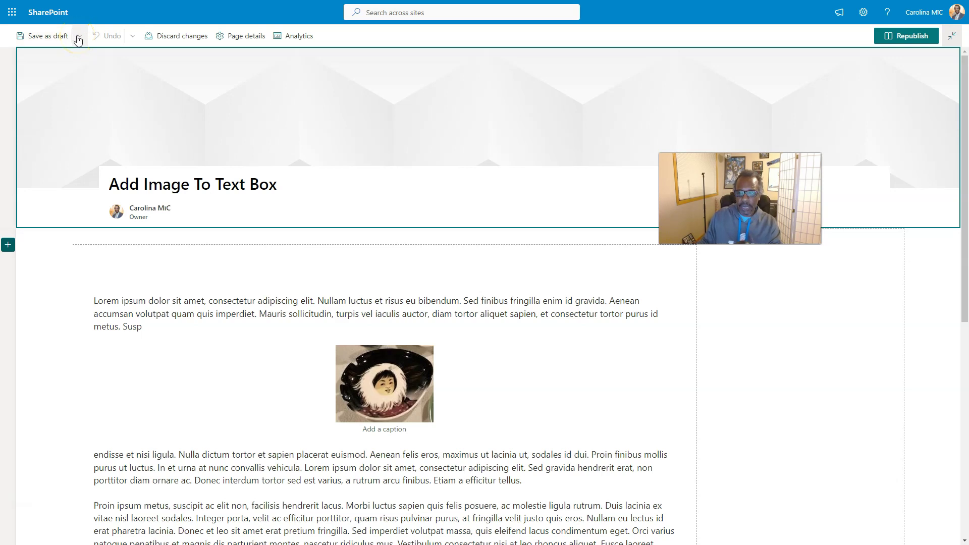
click(79, 39)
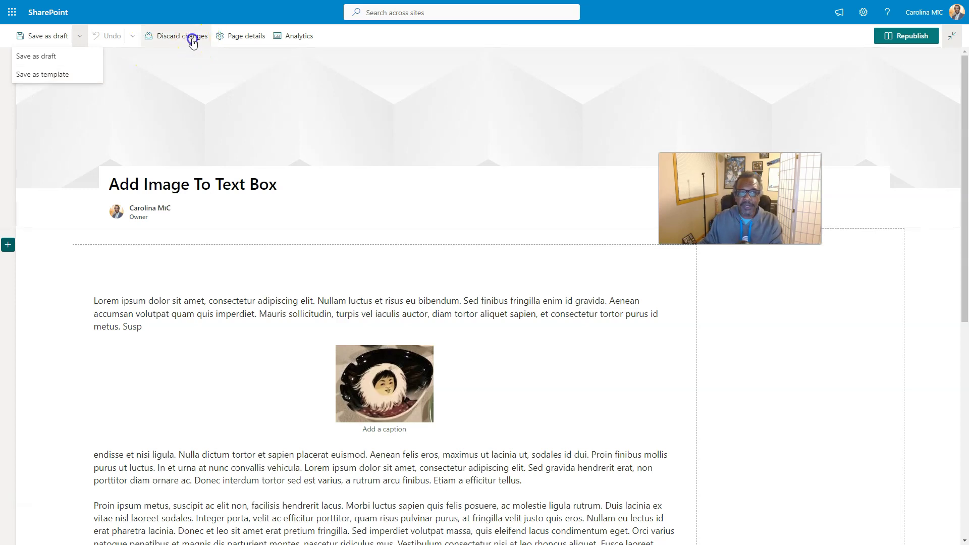
click(191, 36)
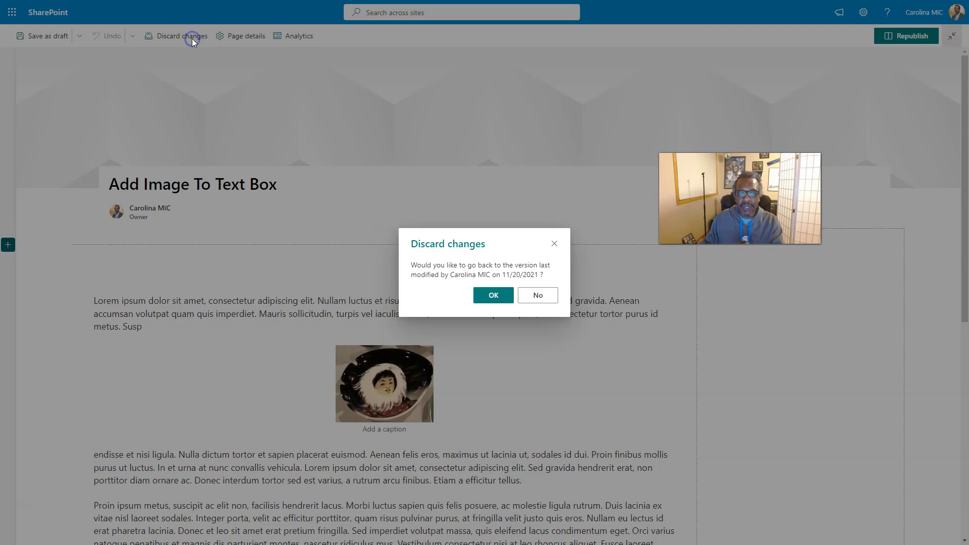
click(502, 299)
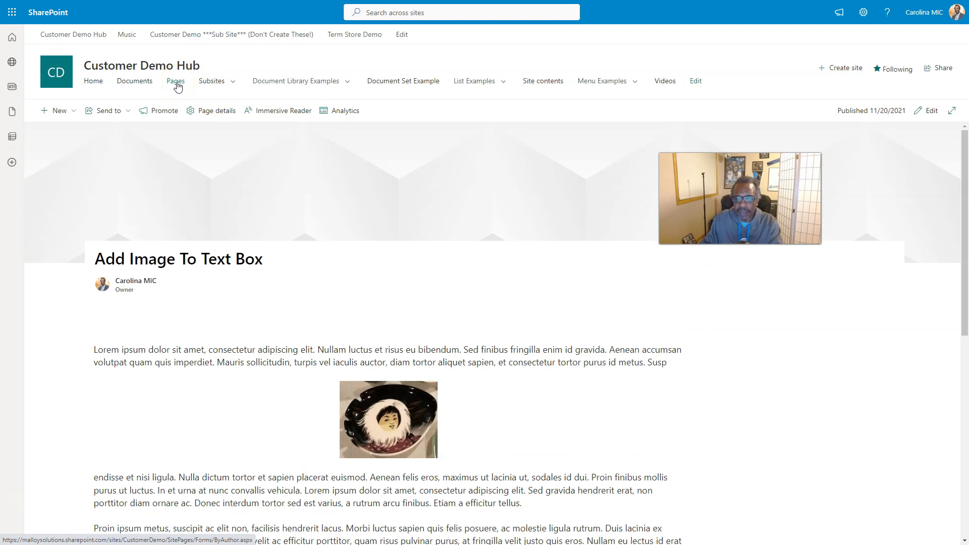
Go to Site contents from the settings gear and scroll down to the Site Pages library.
click(176, 84)
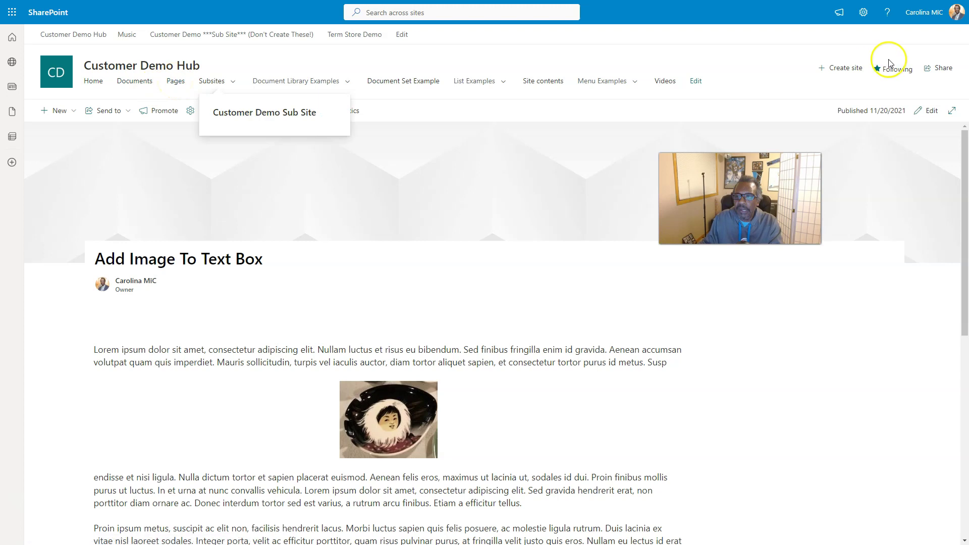
click(864, 13)
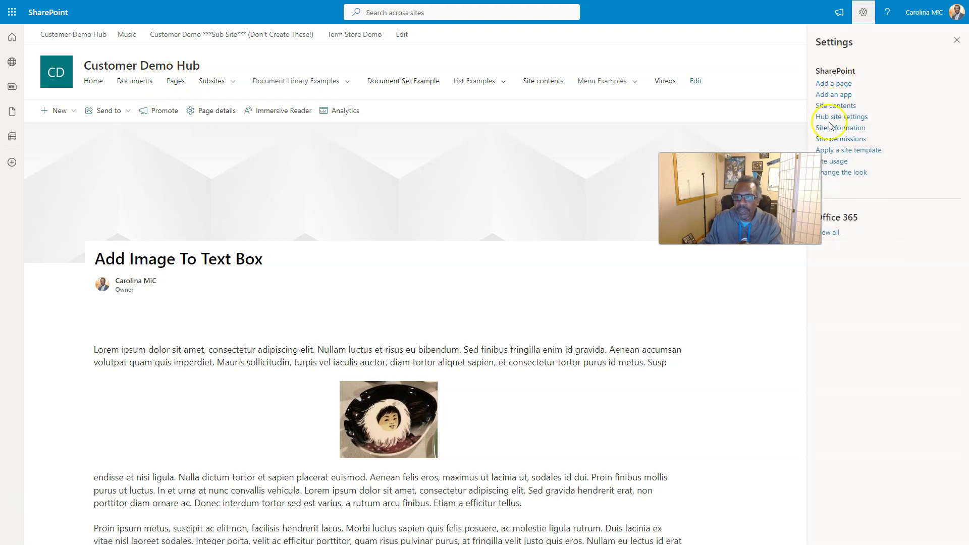
click(833, 106)
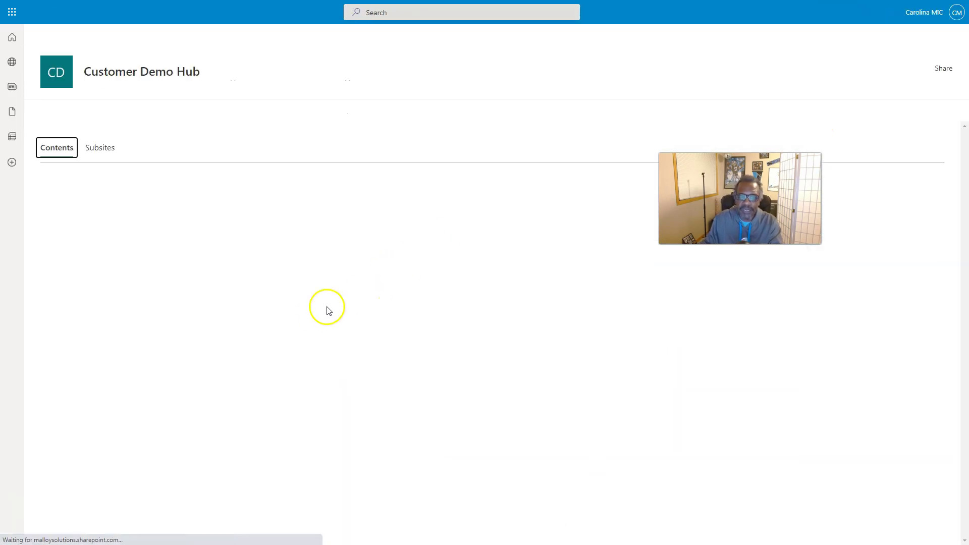
scroll(231, 381, down, 3)
scroll(207, 372, down, 5)
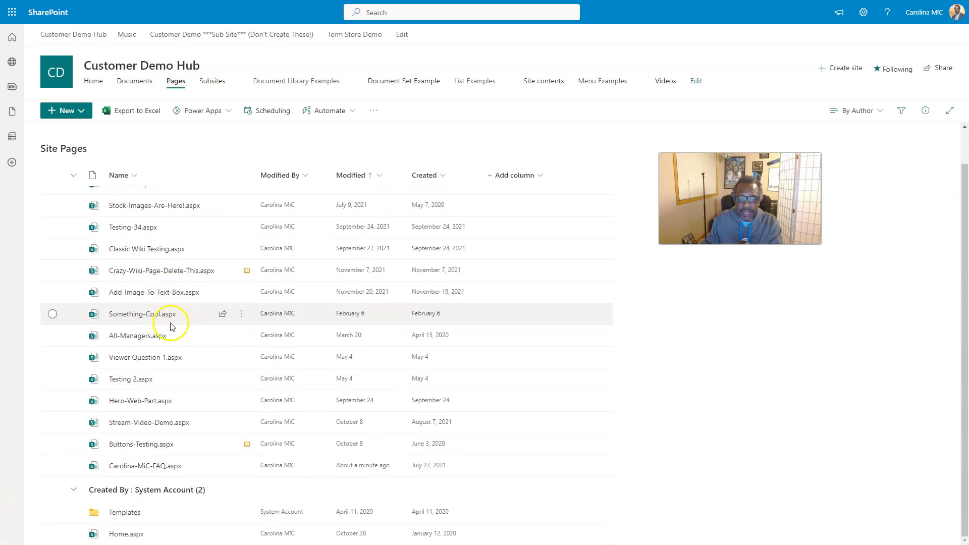
mouse_move(179, 362)
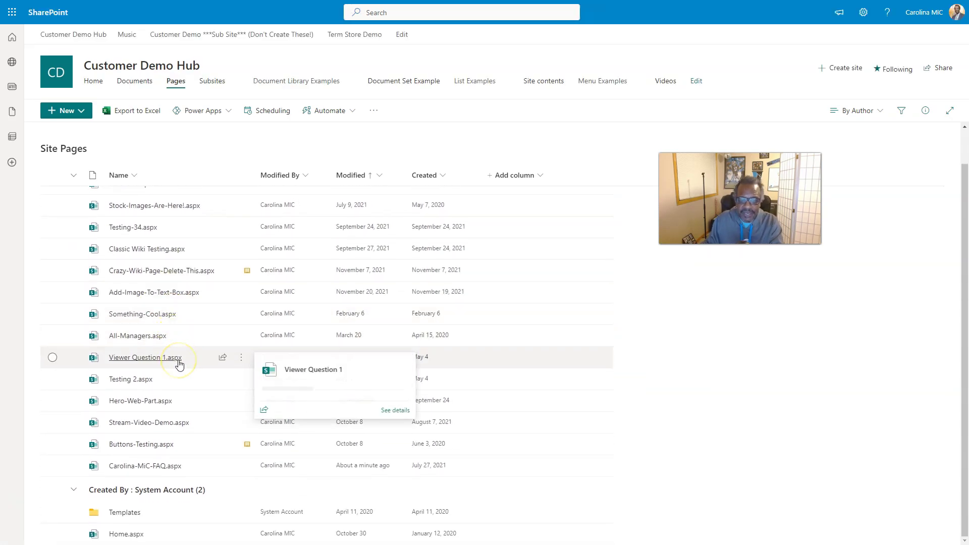
Check the Templates folder for Most-Awesome-Template-Ever.aspx, then return to the Customer Demo Hub home page.
click(126, 513)
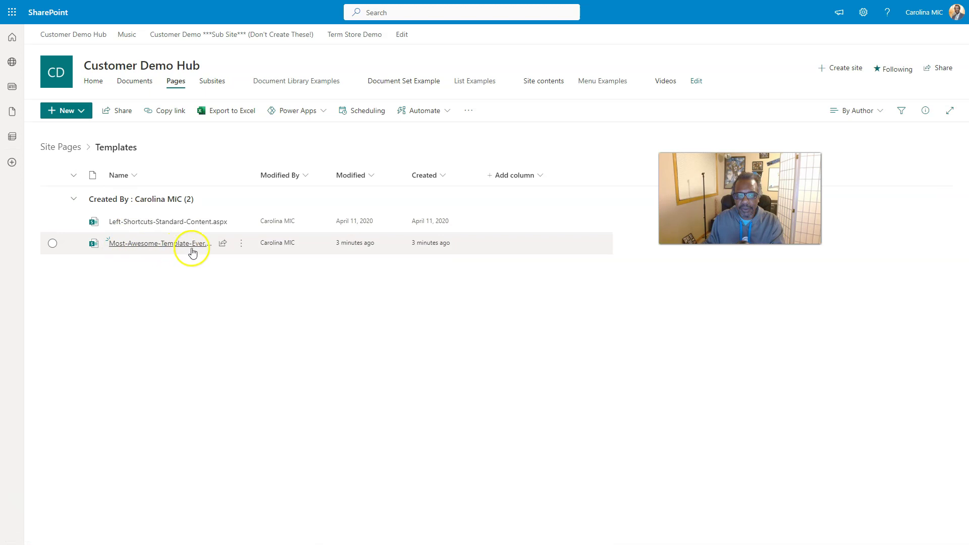
mouse_move(156, 244)
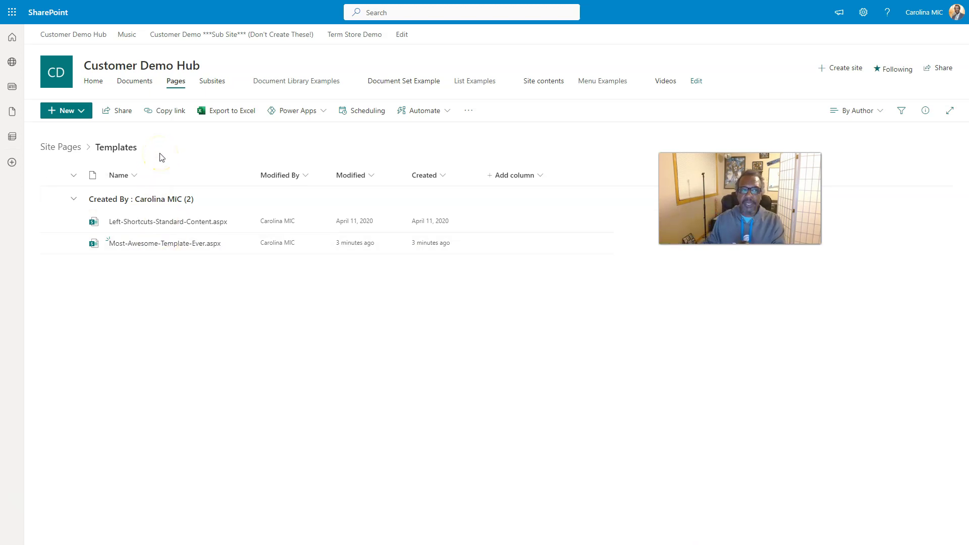
click(58, 80)
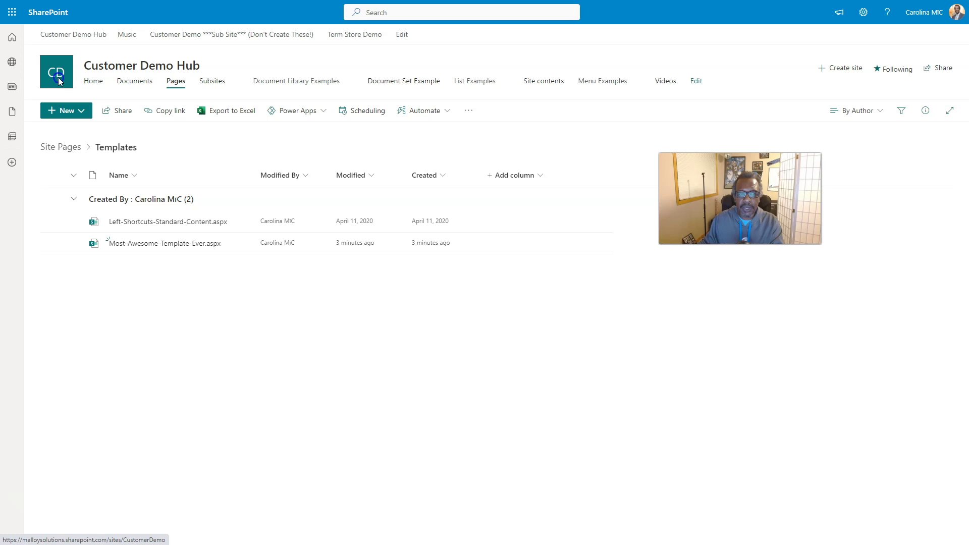
Start a New > Page and choose Set default selection on the Most Awesome Template Ever card.
click(66, 112)
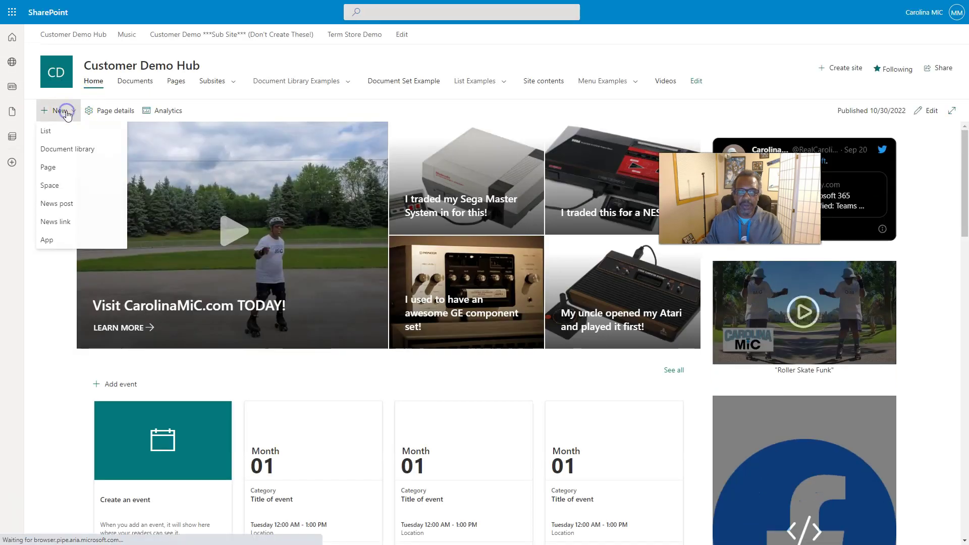
click(44, 168)
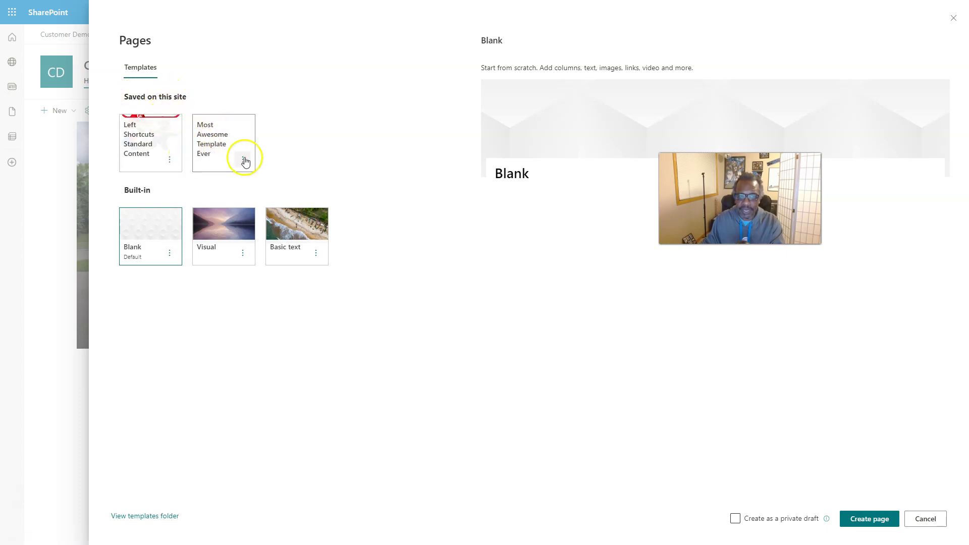
click(244, 160)
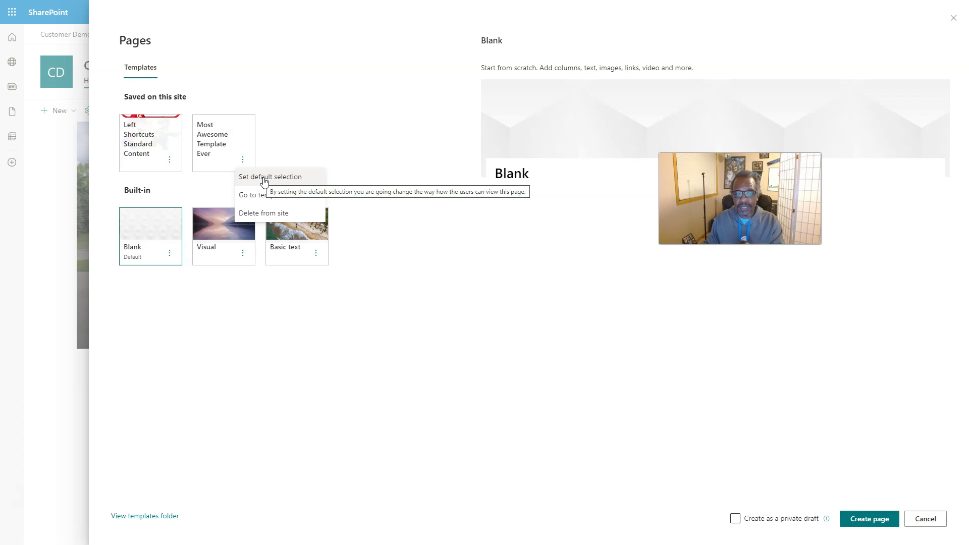
click(262, 178)
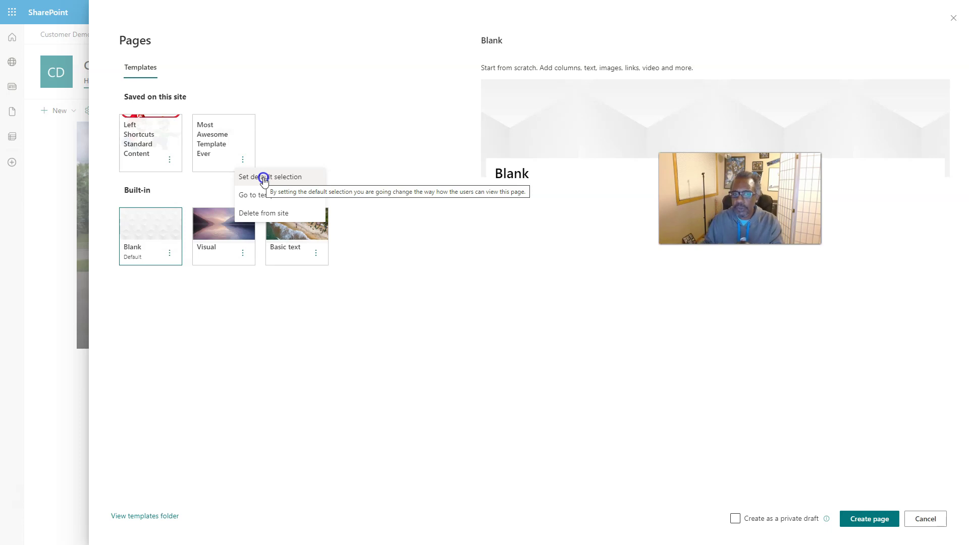
Choose Set default selection for Most Awesome Template Ever, then answer No so Blank stays default.
click(263, 178)
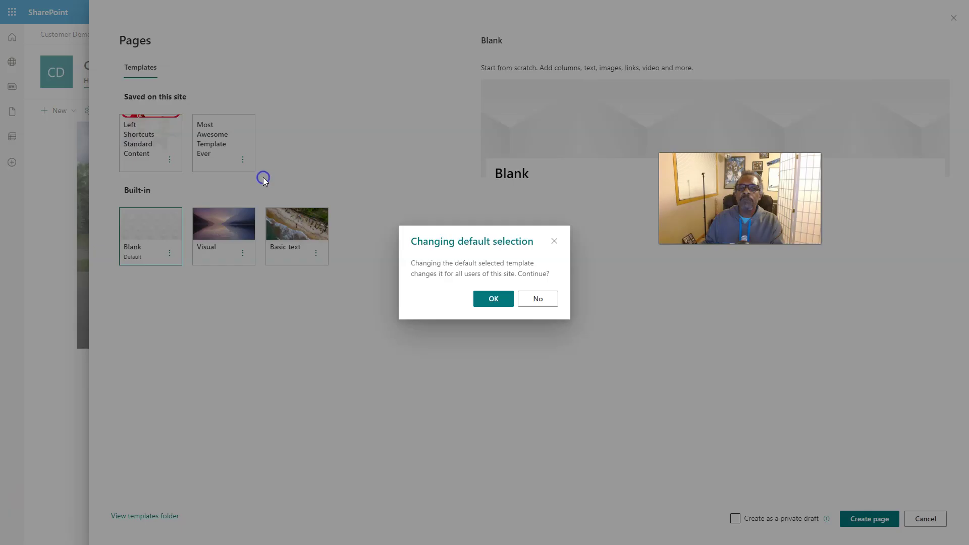
click(538, 300)
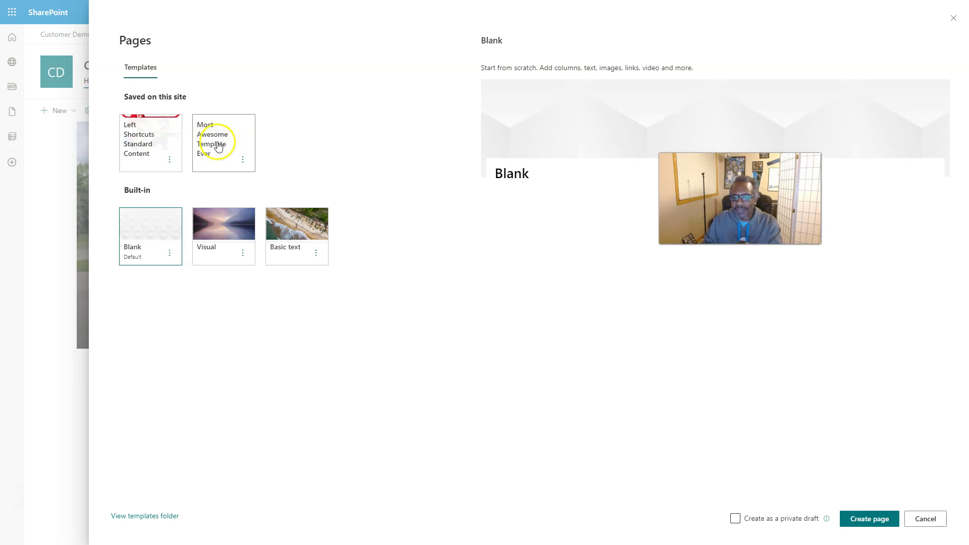
Select the Most Awesome Template Ever template and toggle Create as a private draft, leaving it checked.
click(217, 147)
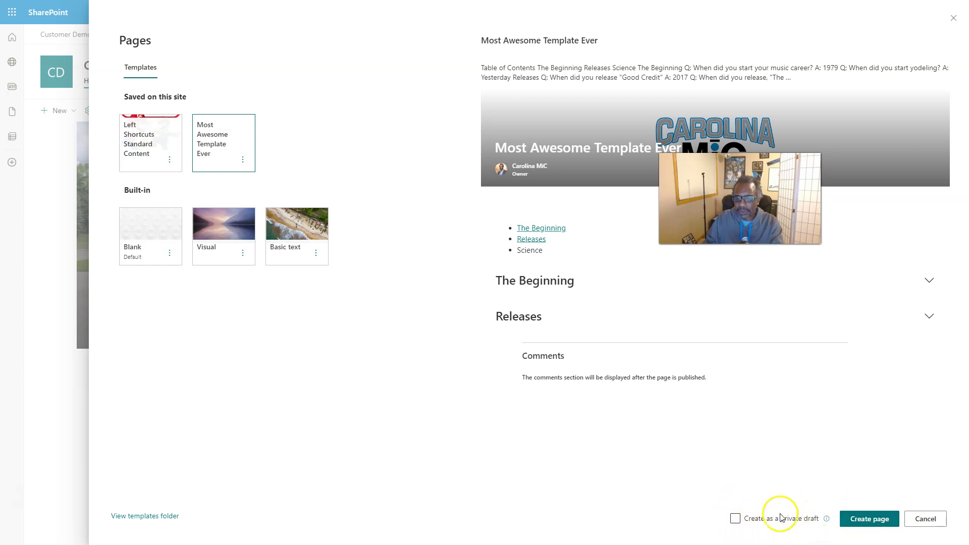
click(733, 517)
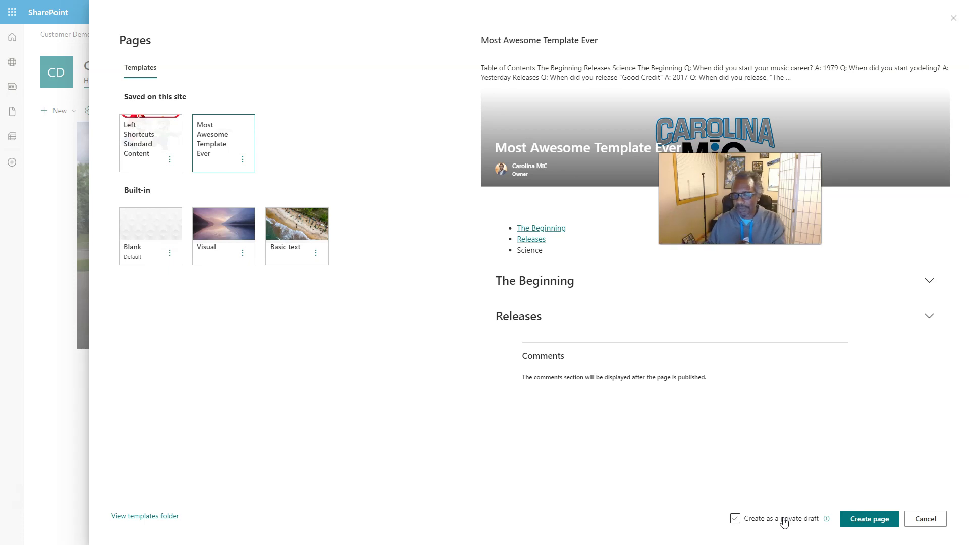
click(741, 524)
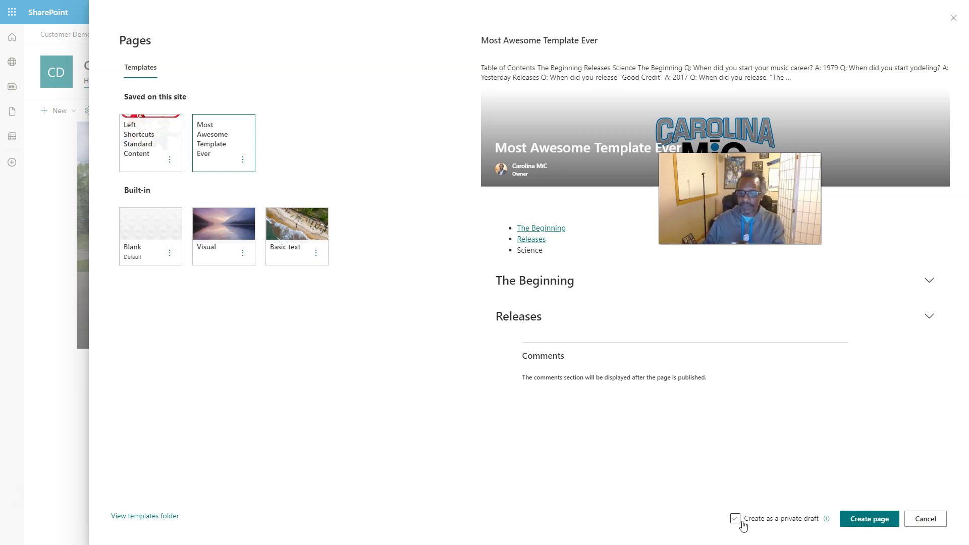
click(737, 520)
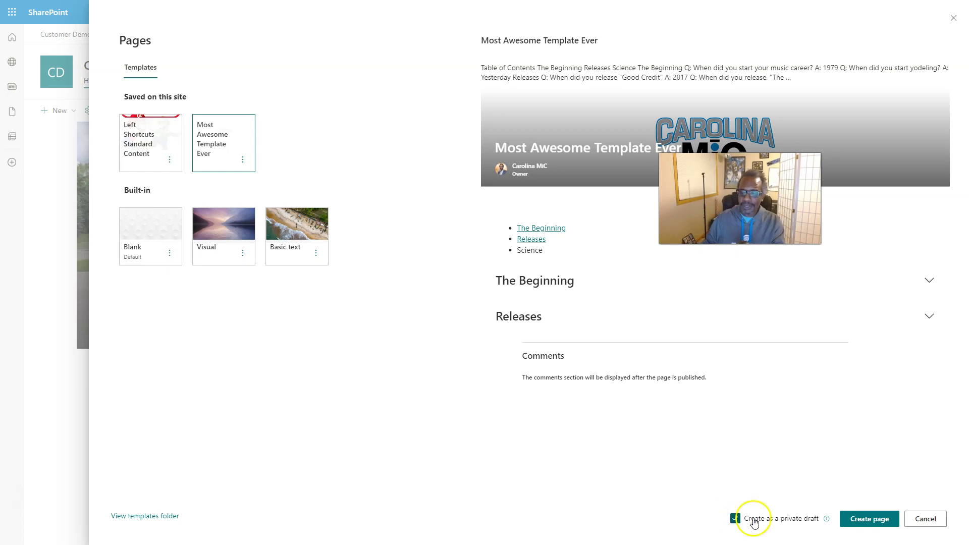
mouse_move(828, 520)
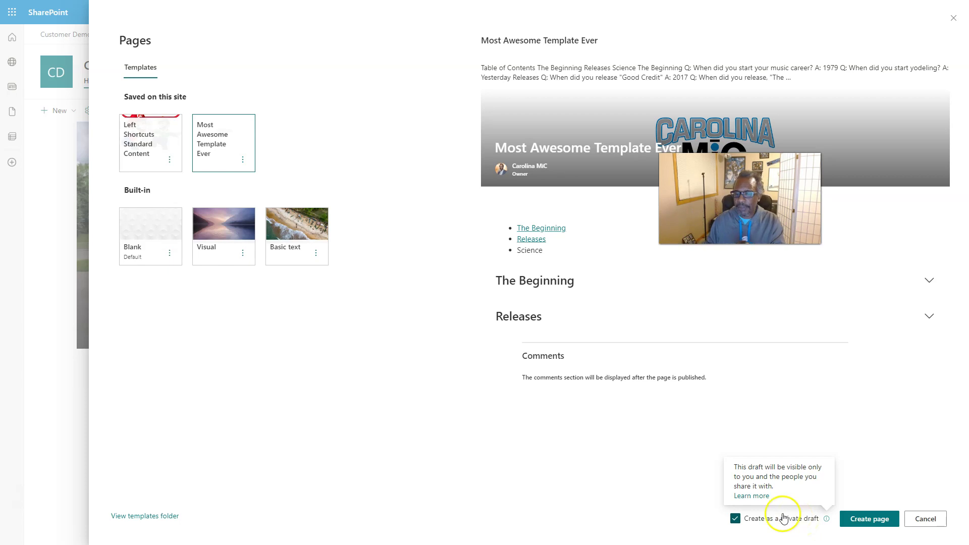
Uncheck Create as a private draft and create the page from Most Awesome Template Ever.
click(736, 519)
click(874, 524)
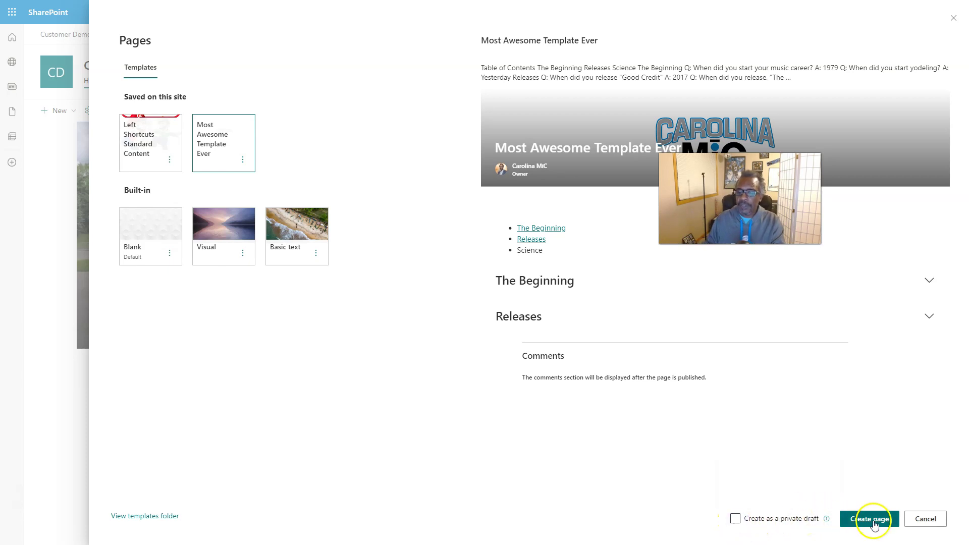